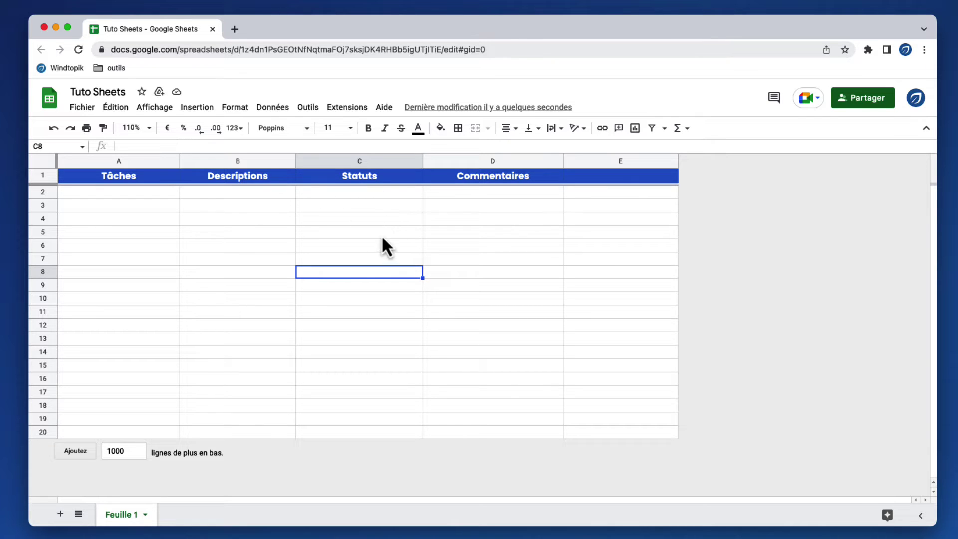
# - Insert a dropdown list in cells C2:C20 of the Statuts column, with the criterion Menu déroulant
pyautogui.moveTo(383, 197); pyautogui.dragTo(381, 438)
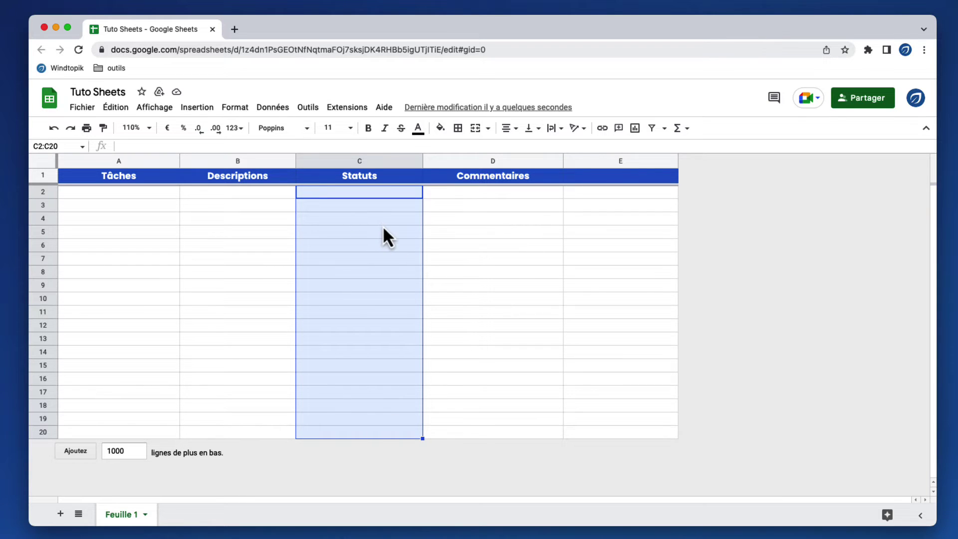
pyautogui.rightClick(352, 220)
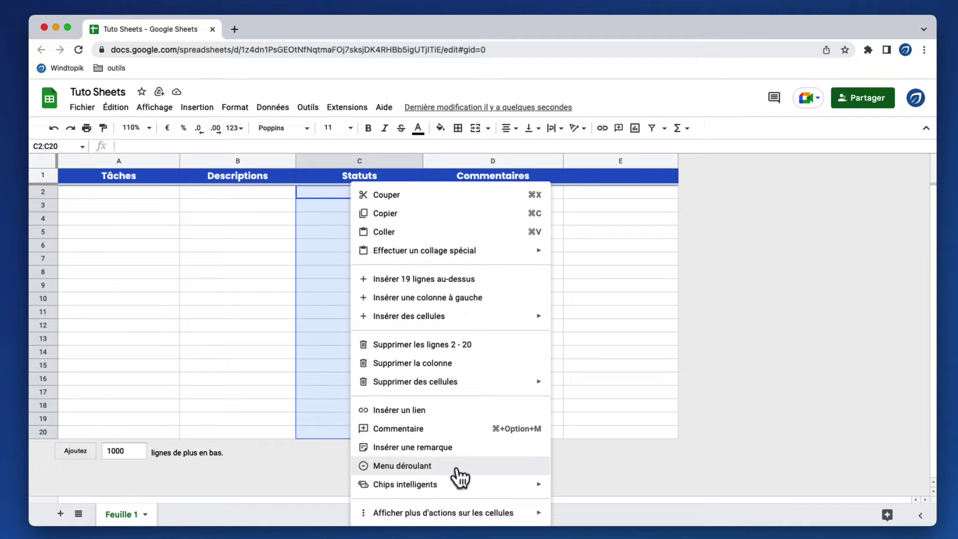
pyautogui.click(209, 108)
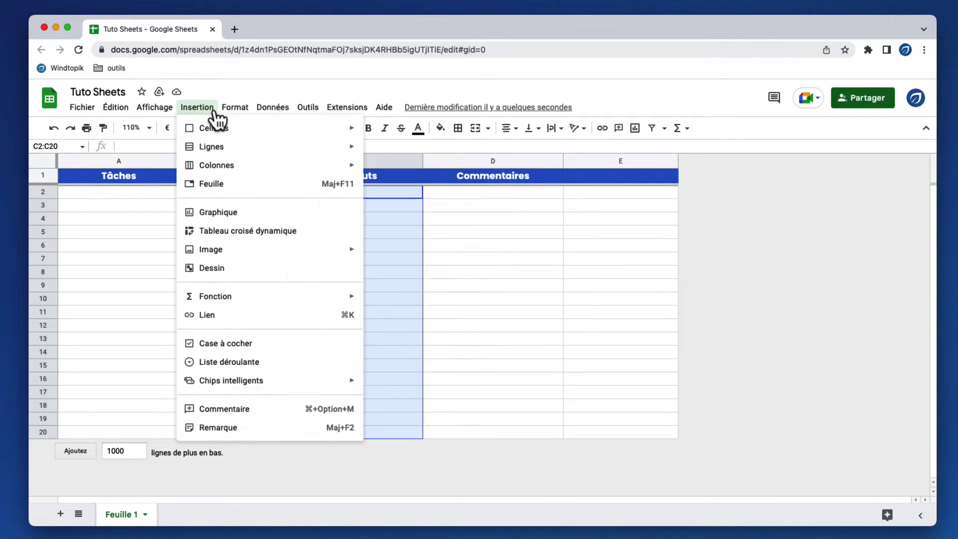
pyautogui.click(261, 363)
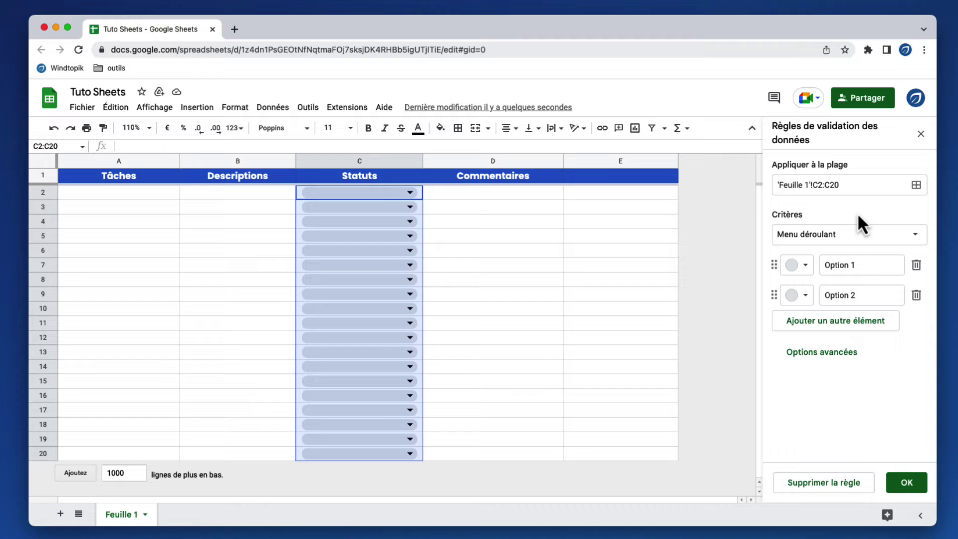
pyautogui.click(867, 238)
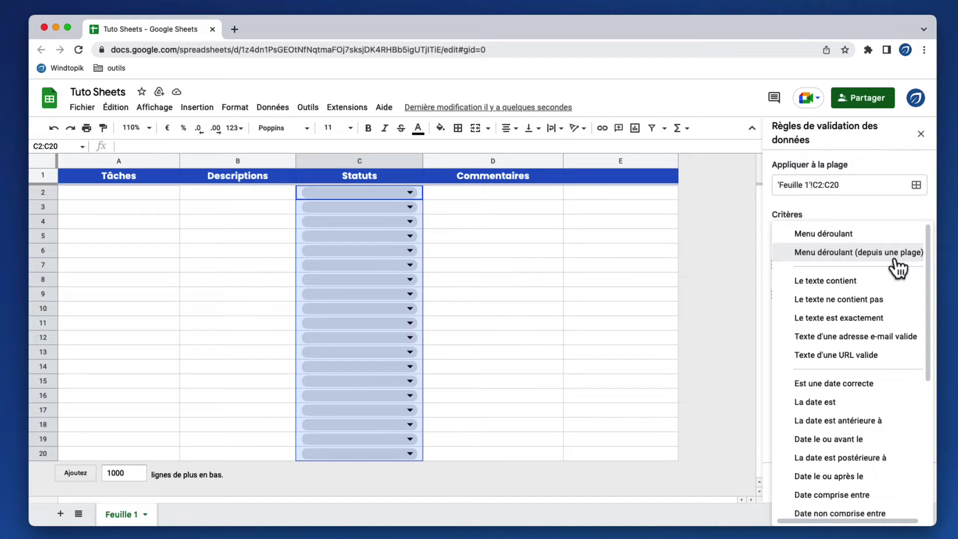
pyautogui.click(874, 238)
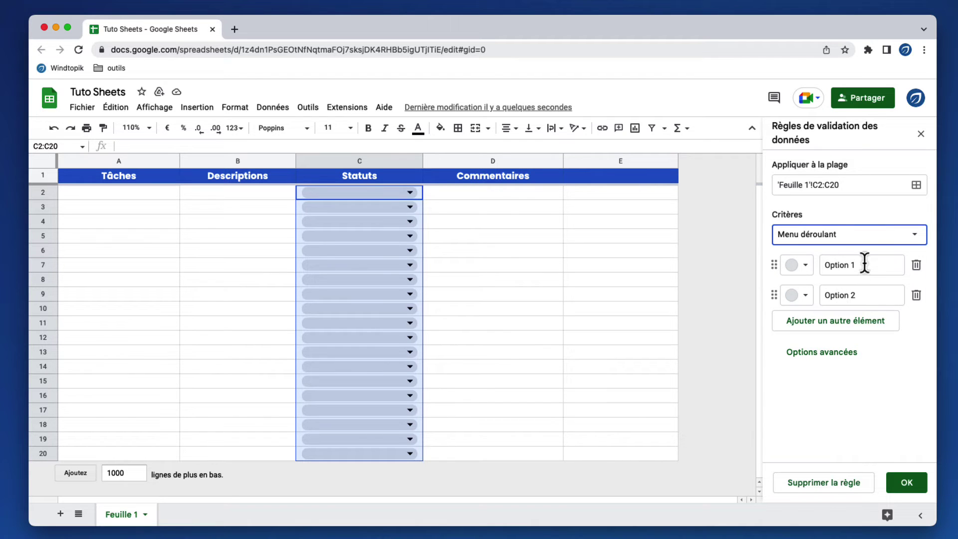
# - Define three dropdown items named Non commencé, En cours and Terminé
pyautogui.moveTo(866, 263); pyautogui.dragTo(831, 265)
pyautogui.tripleClick(829, 264)
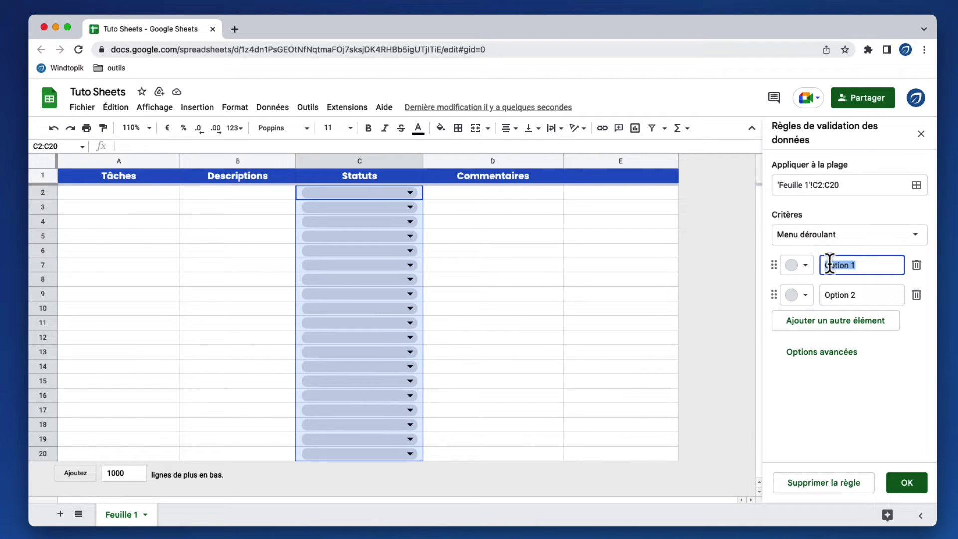
pyautogui.write('Non commencé')
pyautogui.press('Return')
pyautogui.write('En cou')
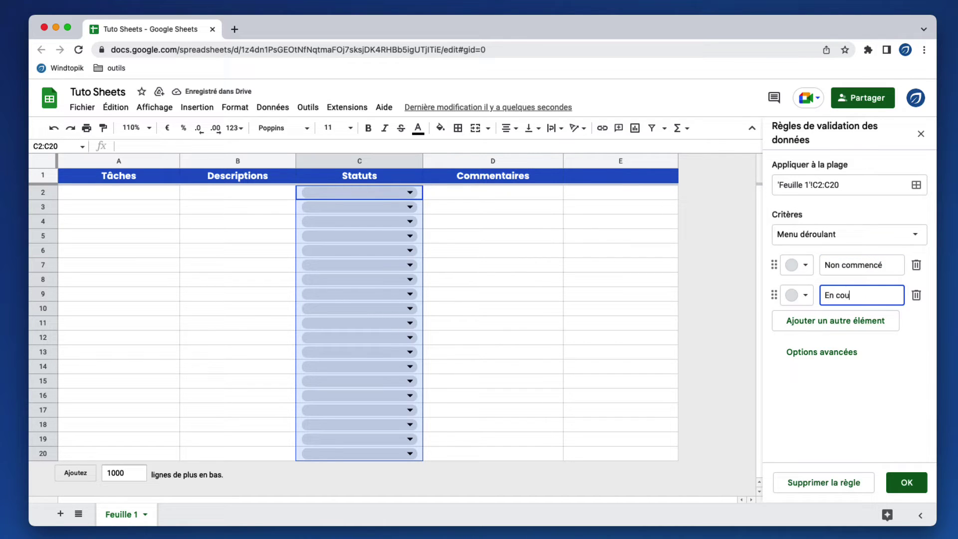
pyautogui.write('rs')
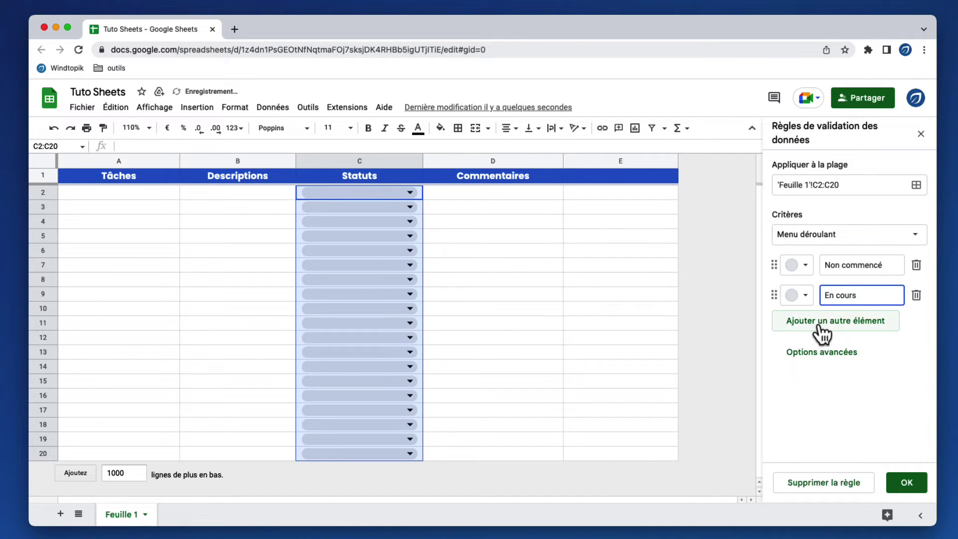
pyautogui.click(827, 331)
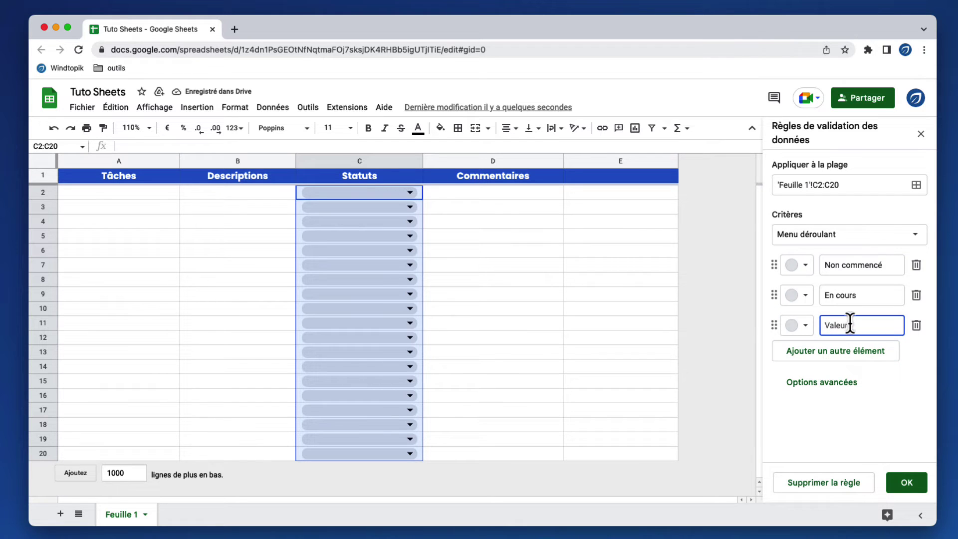
pyautogui.write('Terminé')
# - Color the dropdown items light red for Non commencé, light yellow for En cours and light green for Terminé
pyautogui.click(801, 265)
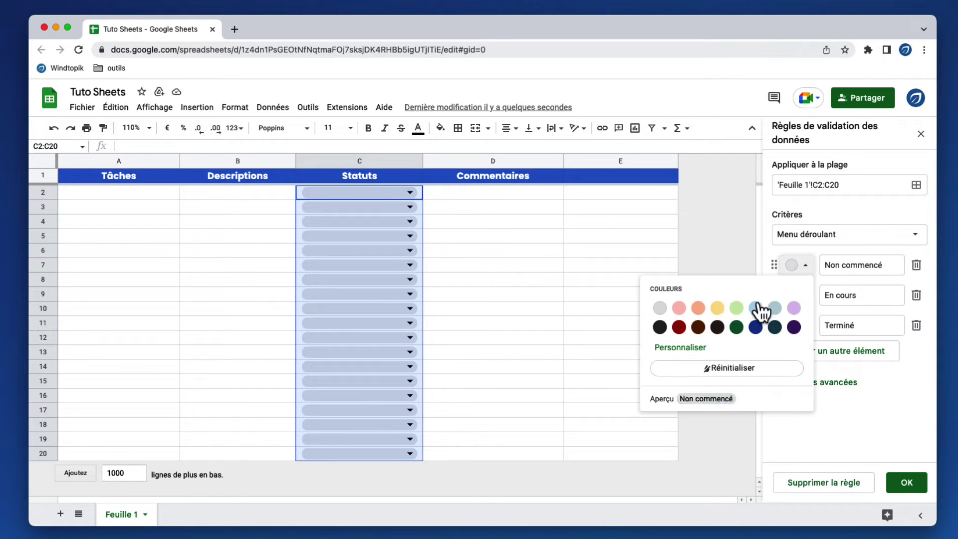
pyautogui.click(678, 308)
pyautogui.click(798, 295)
pyautogui.click(717, 338)
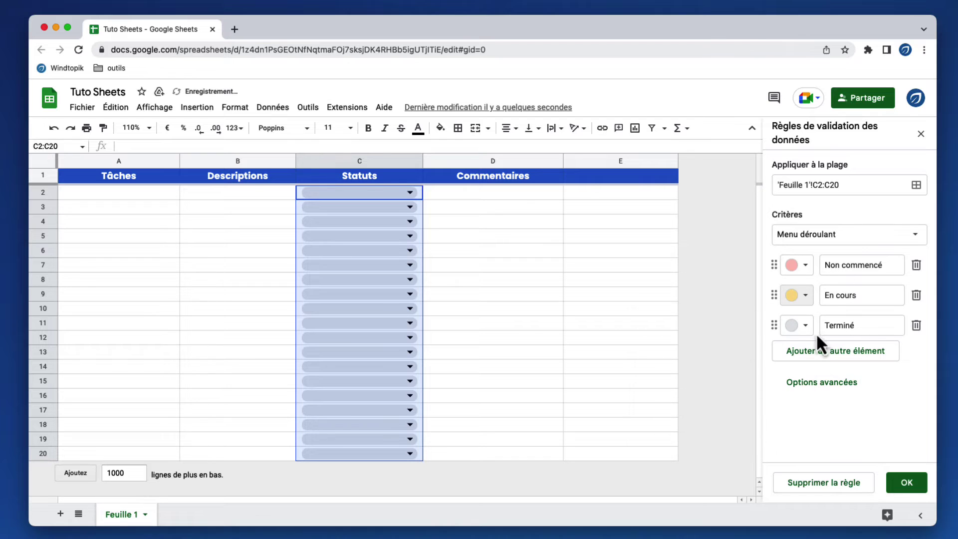
pyautogui.click(804, 326)
pyautogui.click(739, 367)
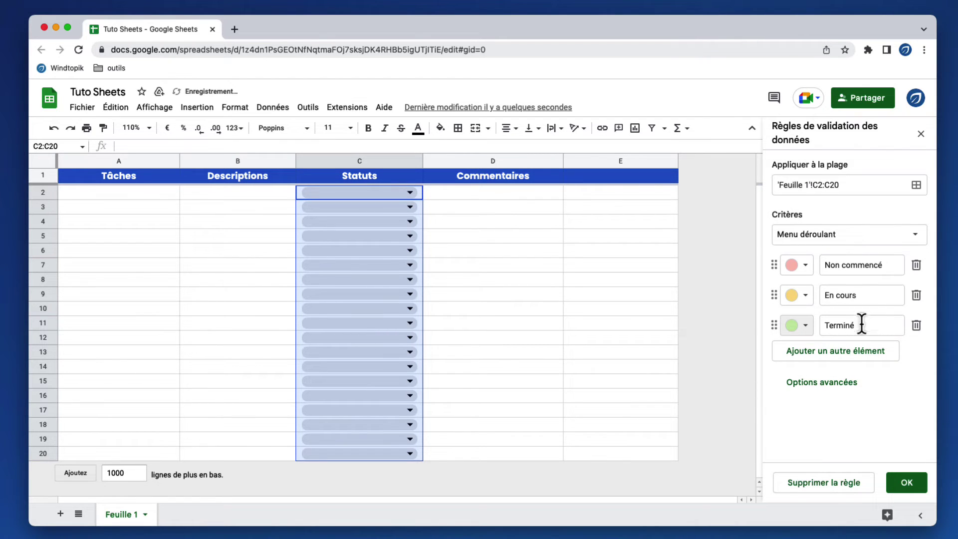
pyautogui.moveTo(771, 293)
pyautogui.mouseDown()
pyautogui.moveTo(779, 263)
pyautogui.moveTo(776, 296)
pyautogui.mouseUp()
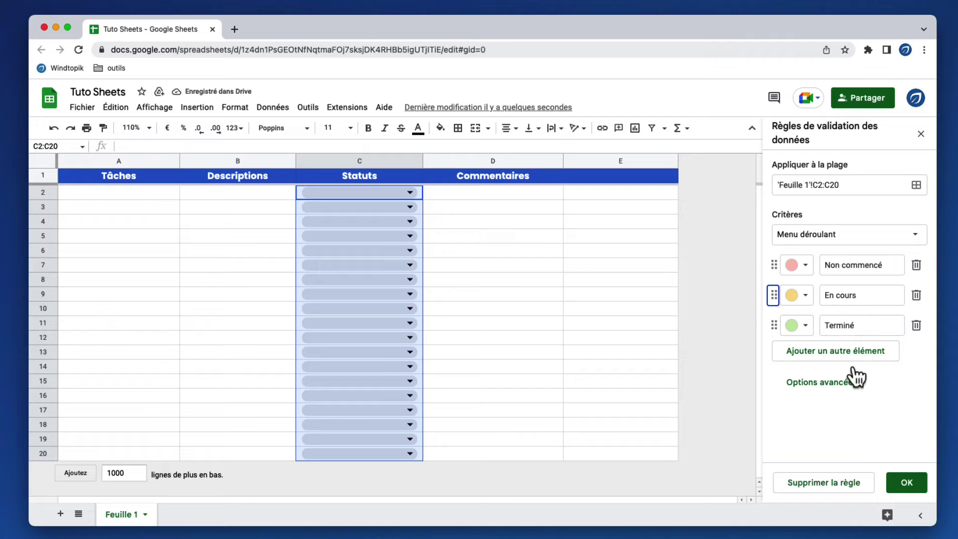
# - Enable the help text for the selected cell in the rule's advanced options and set it to "Valeur incorrect"
pyautogui.click(834, 394)
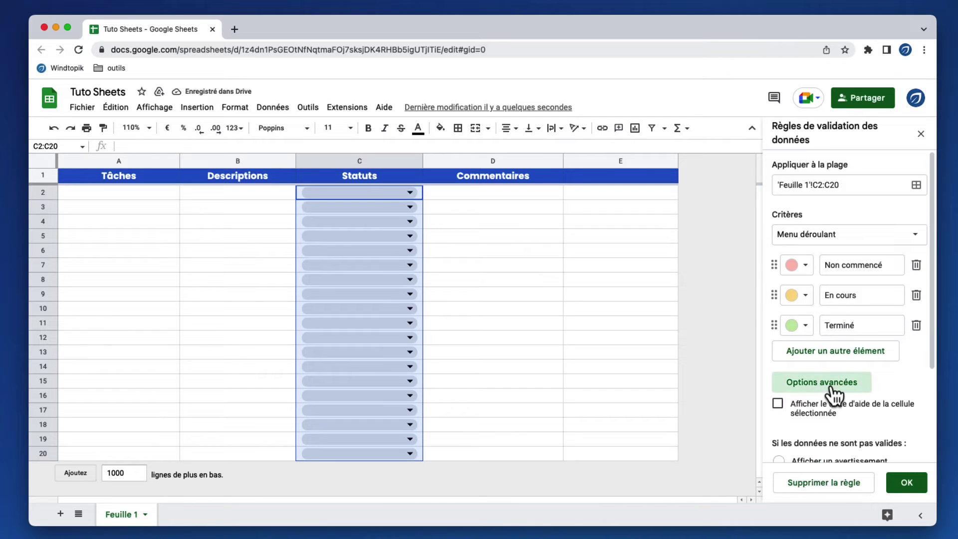
pyautogui.moveTo(932, 354); pyautogui.dragTo(931, 455)
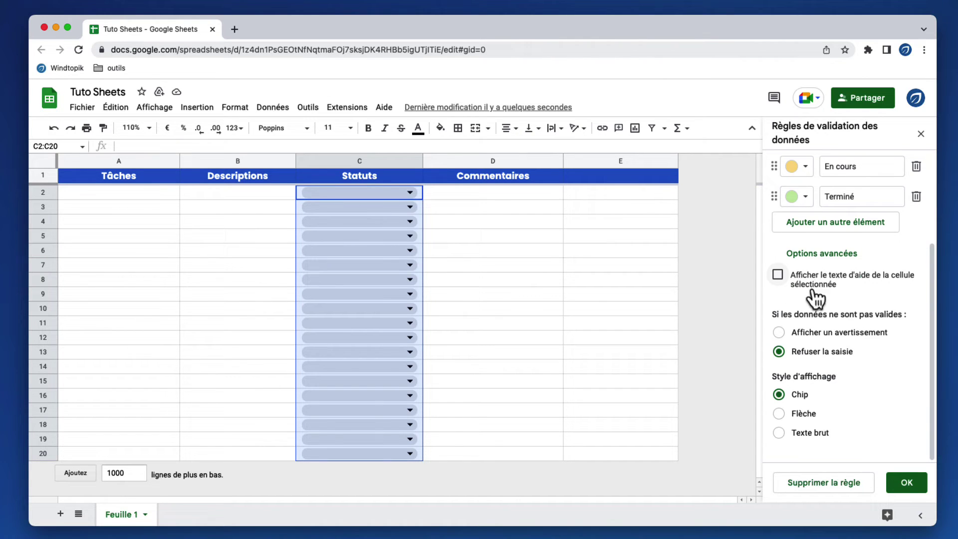
pyautogui.click(778, 275)
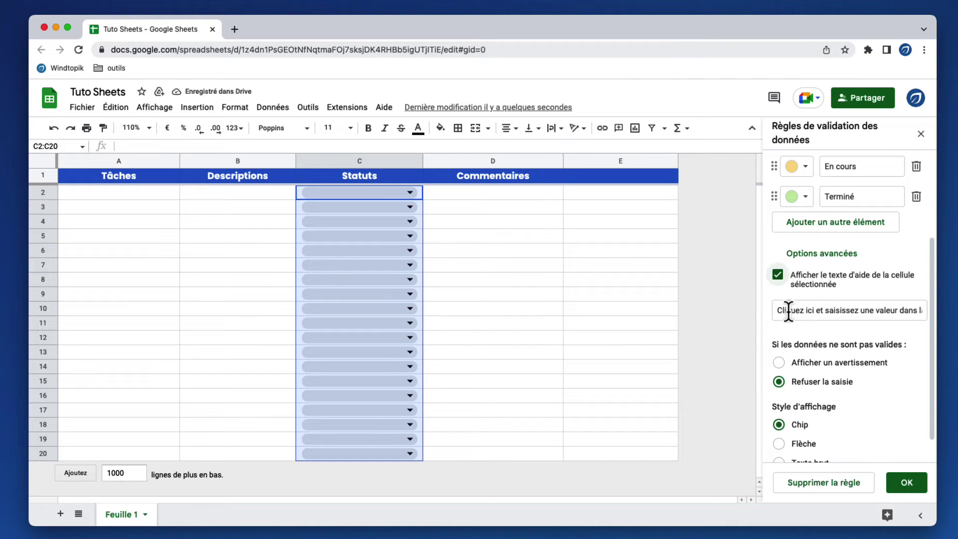
pyautogui.moveTo(777, 310); pyautogui.dragTo(870, 311)
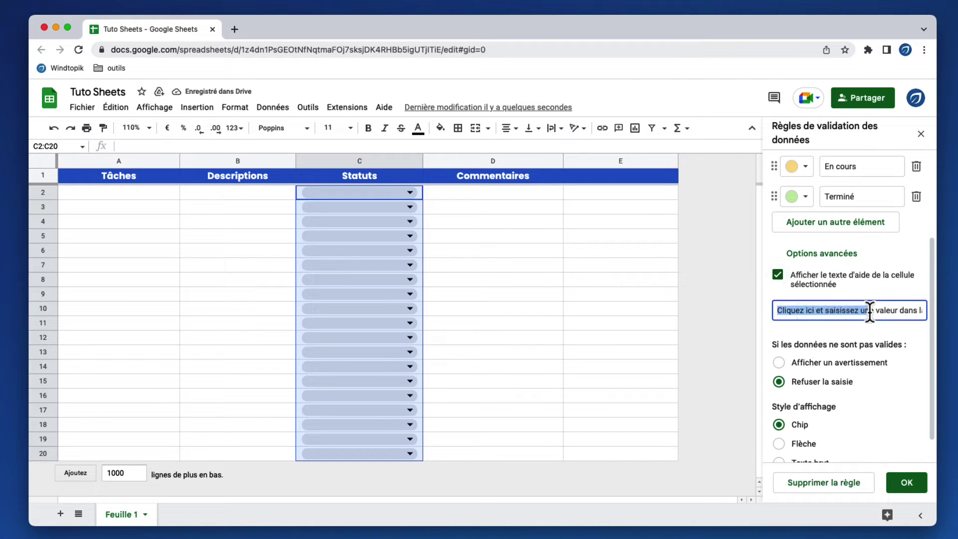
pyautogui.click(786, 311)
pyautogui.moveTo(778, 311); pyautogui.dragTo(935, 316)
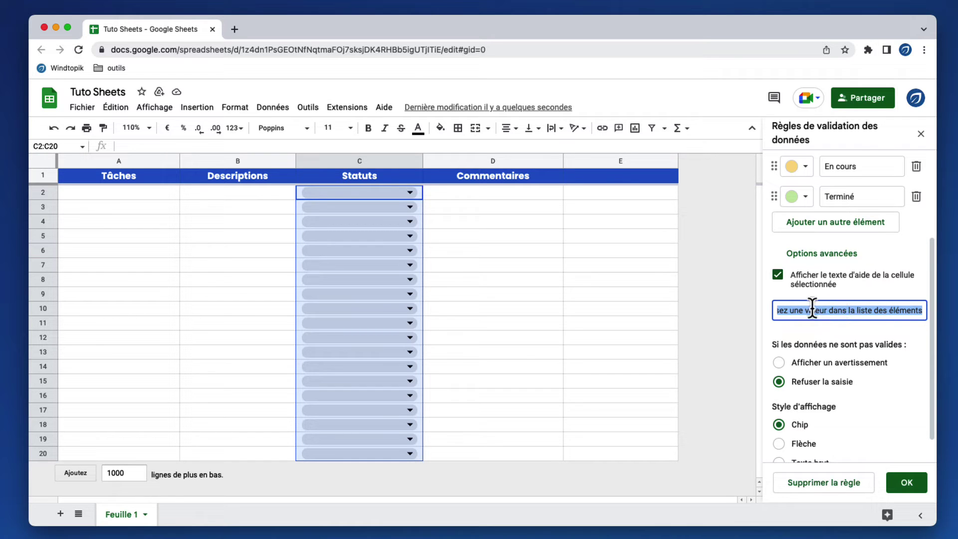
pyautogui.press('BackSpace')
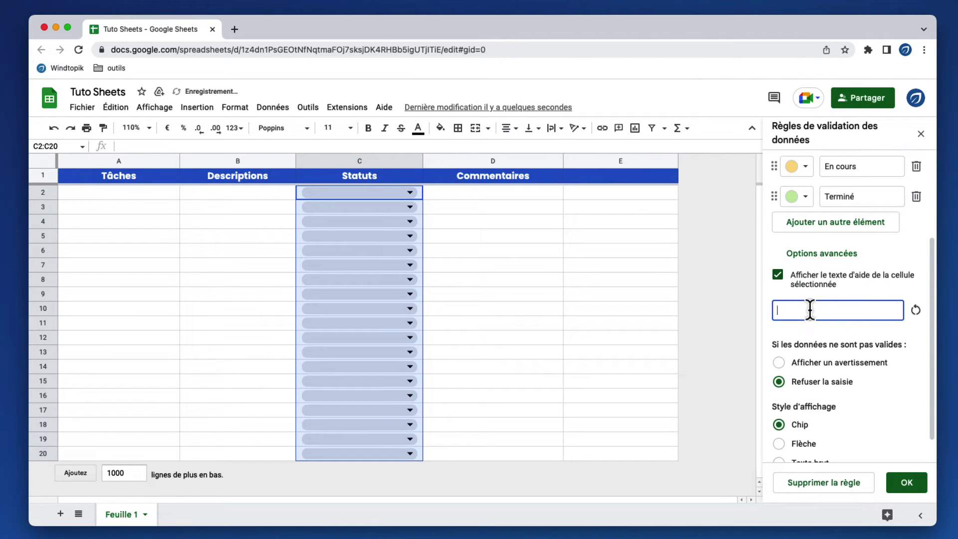
pyautogui.write('Valeur incorrect')
pyautogui.click(778, 274)
pyautogui.click(777, 274)
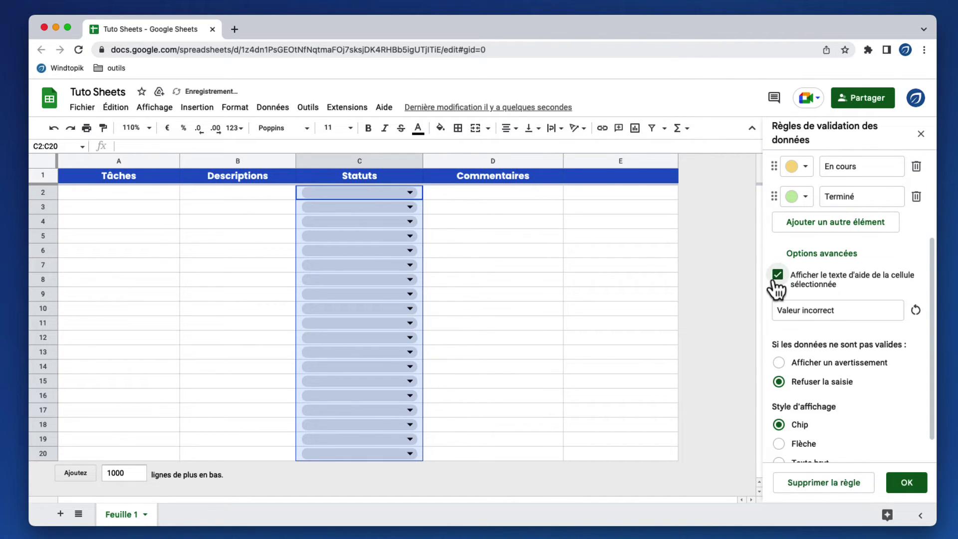
pyautogui.click(847, 309)
# - Try to enter the unlisted value "fsdfds" in cell C7 to test the validation rule
pyautogui.click(479, 265)
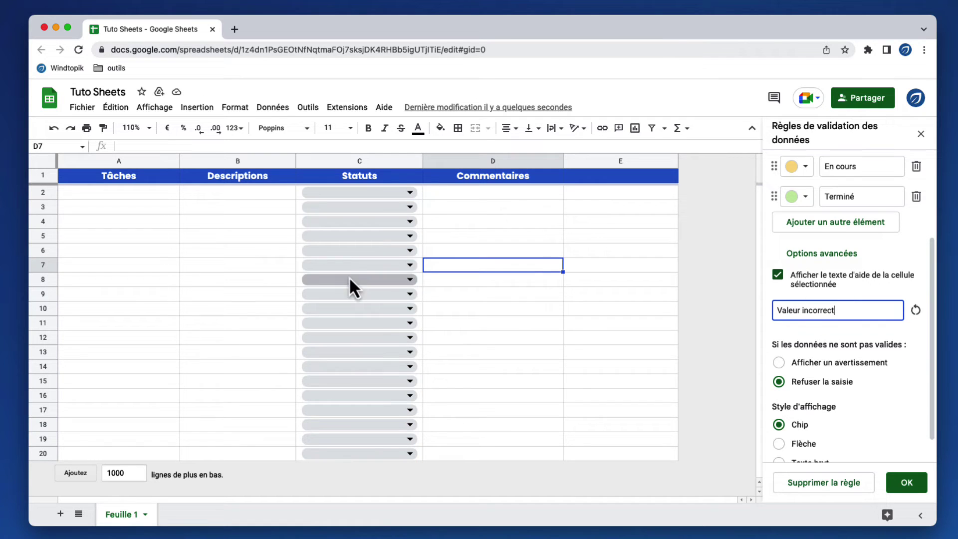
pyautogui.click(411, 269)
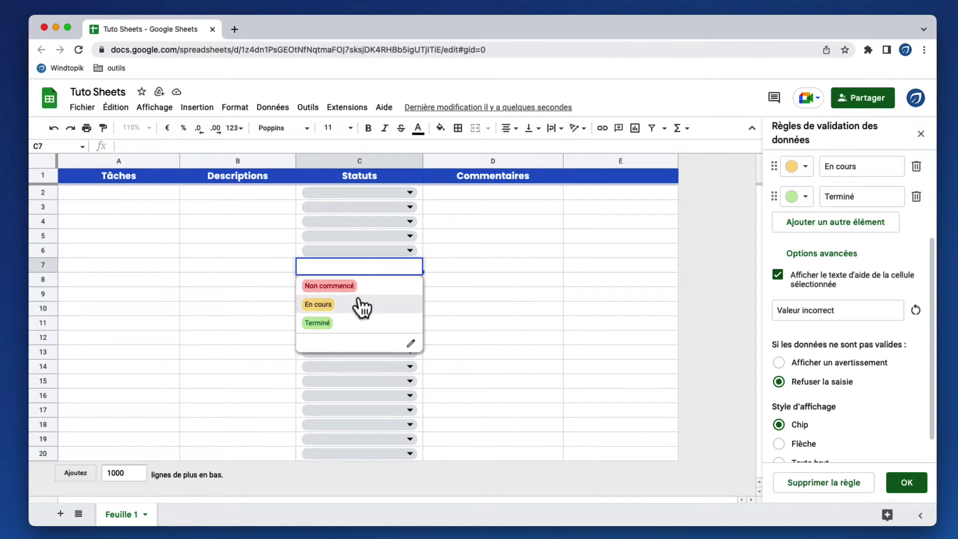
pyautogui.write('fsdfds')
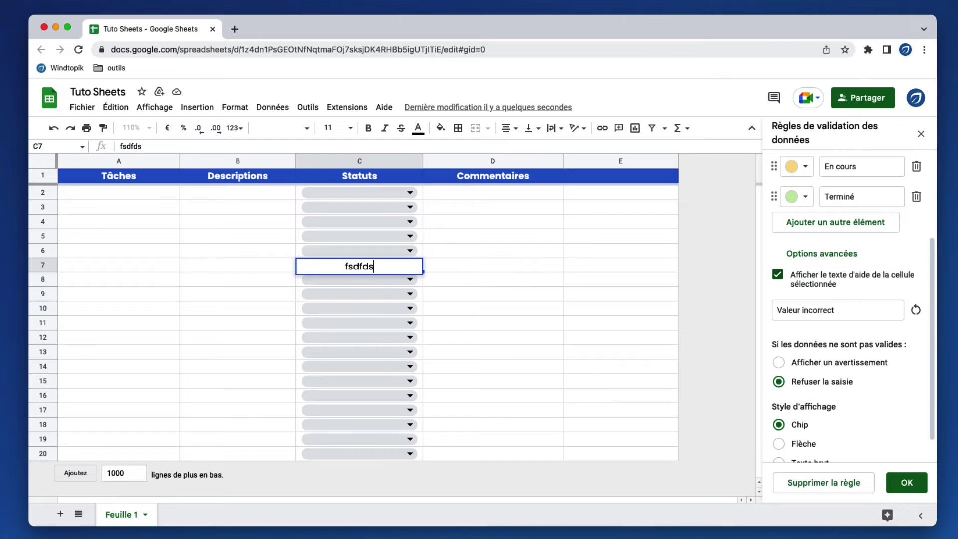
pyautogui.press('Return')
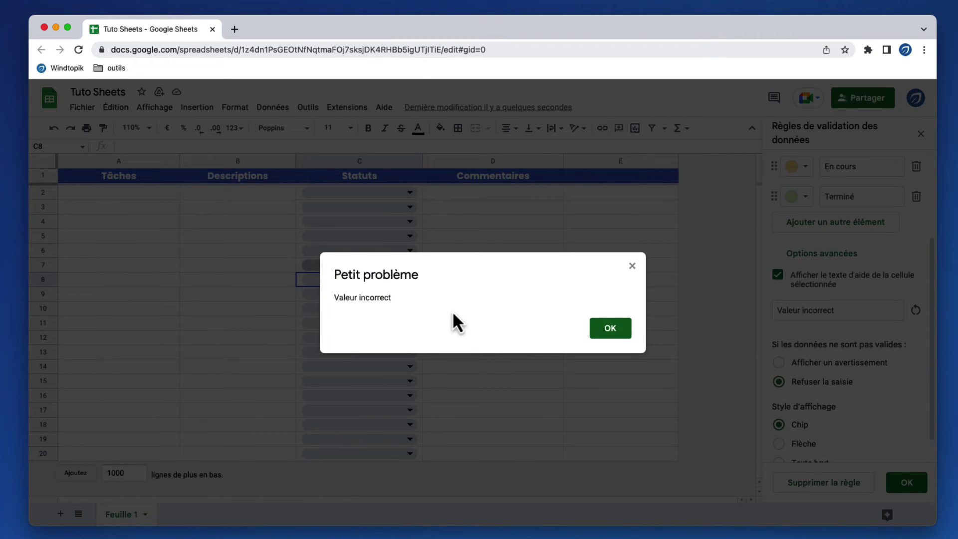
pyautogui.click(592, 329)
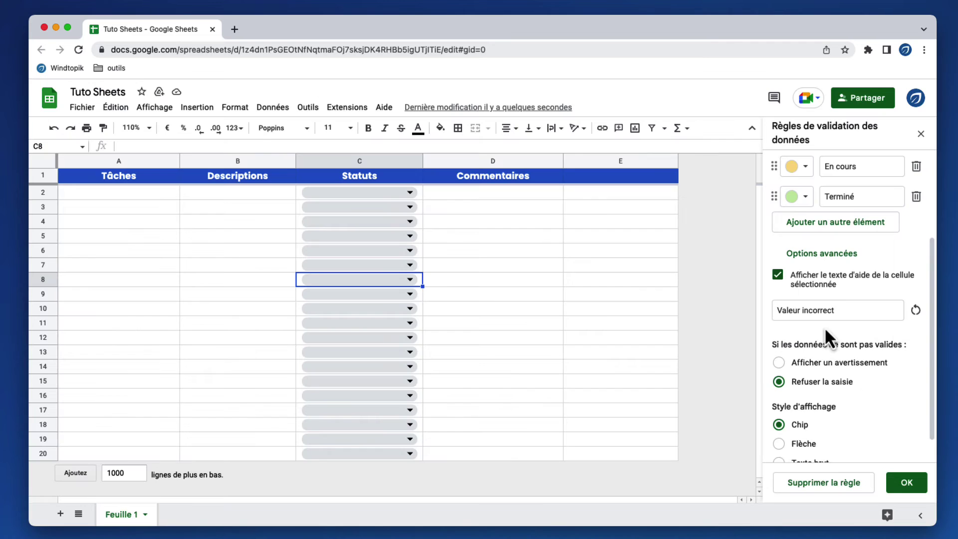
# - Switch the dropdown's display style to Flèche and open the list in cell C6 to preview it
pyautogui.scroll(-1, 848, 340)
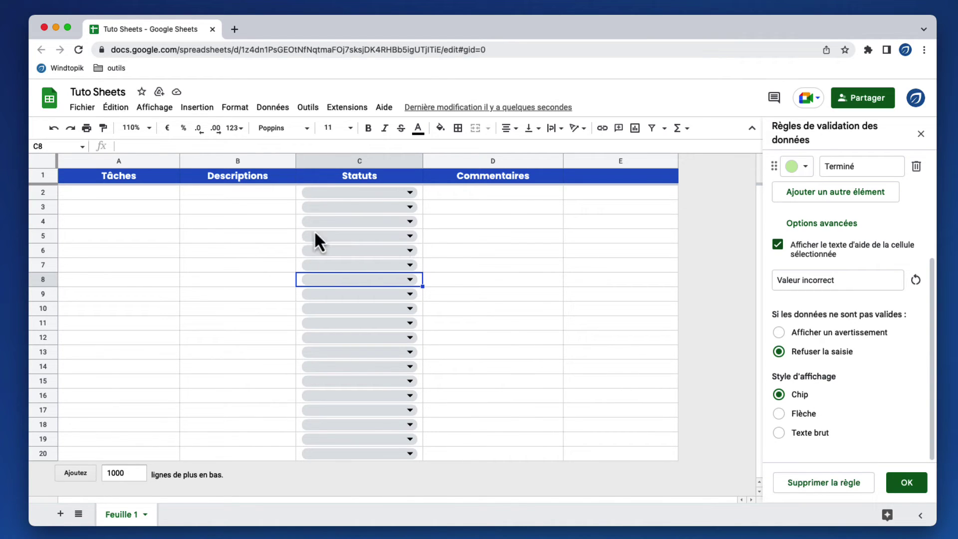
pyautogui.click(803, 413)
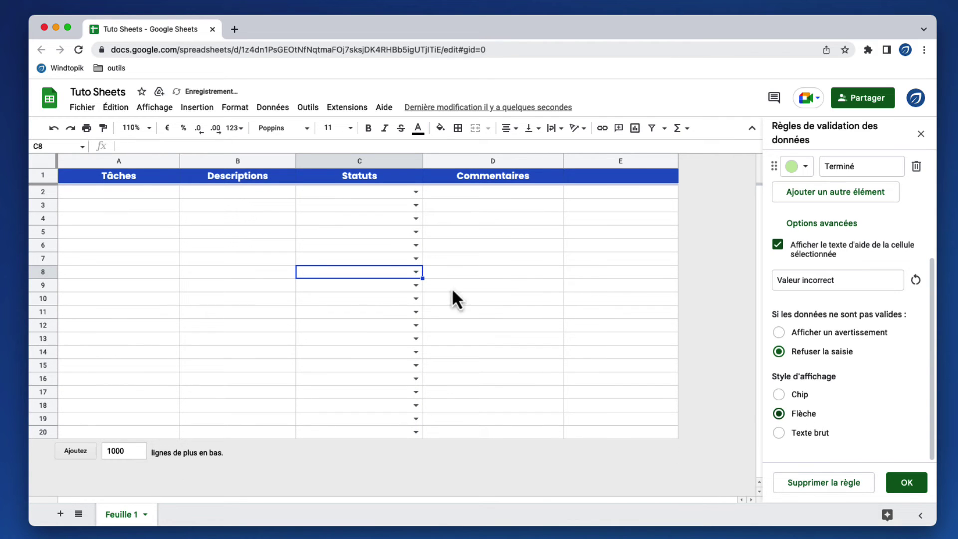
pyautogui.click(416, 246)
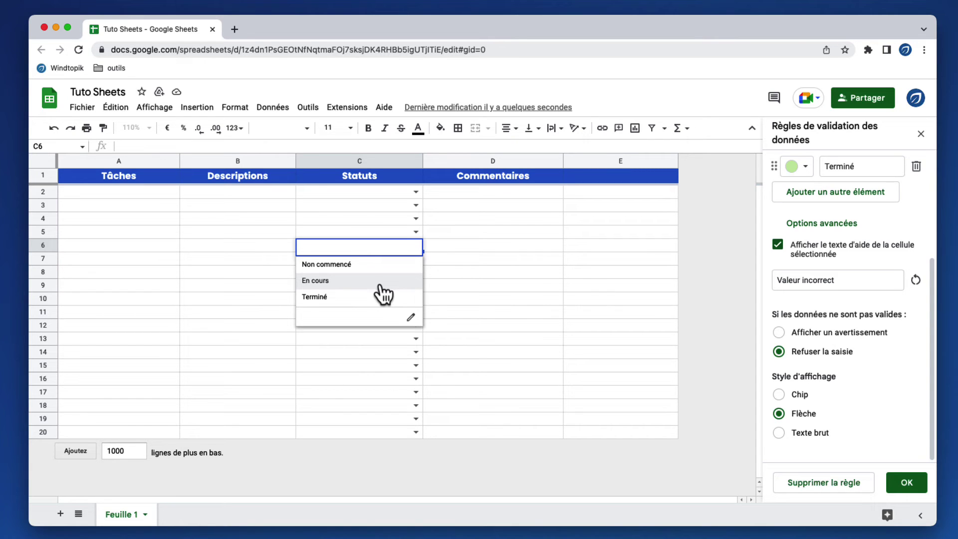
# - Set the dropdown's display style to Chip and save the data validation rule
pyautogui.click(800, 394)
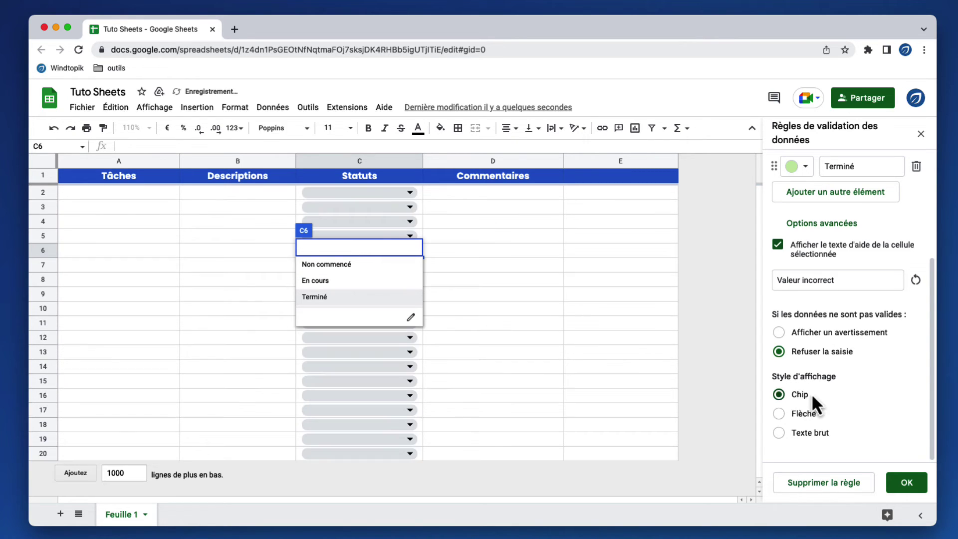
pyautogui.scroll(5, 863, 392)
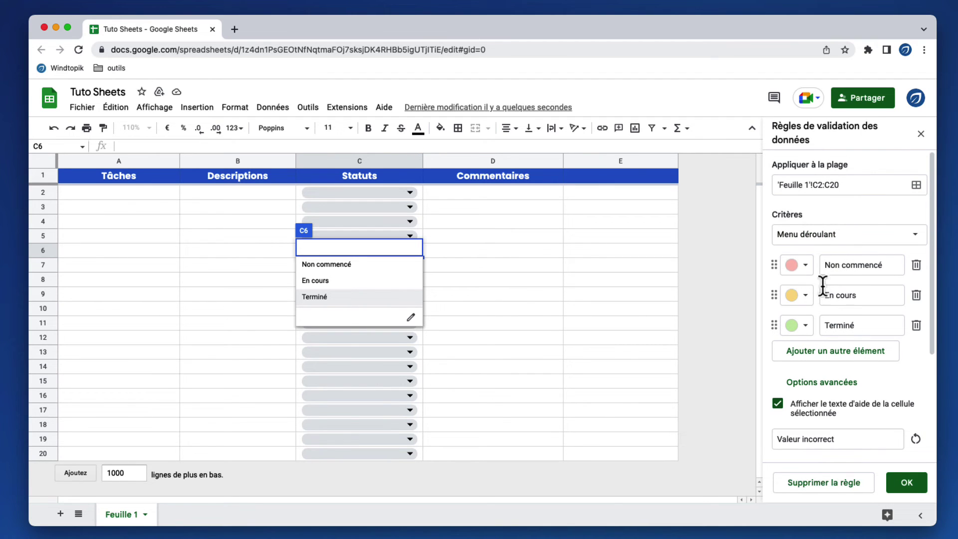
pyautogui.scroll(-5, 859, 303)
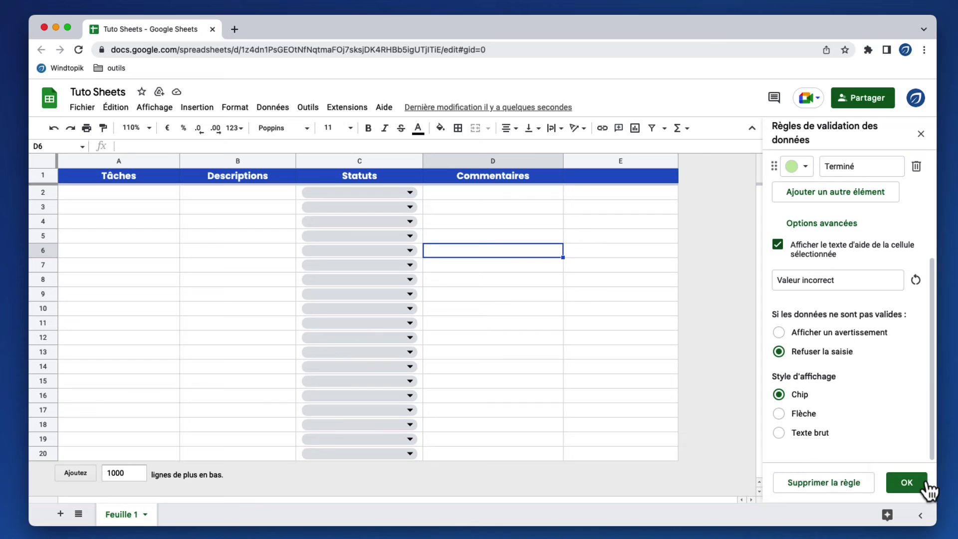
pyautogui.click(908, 486)
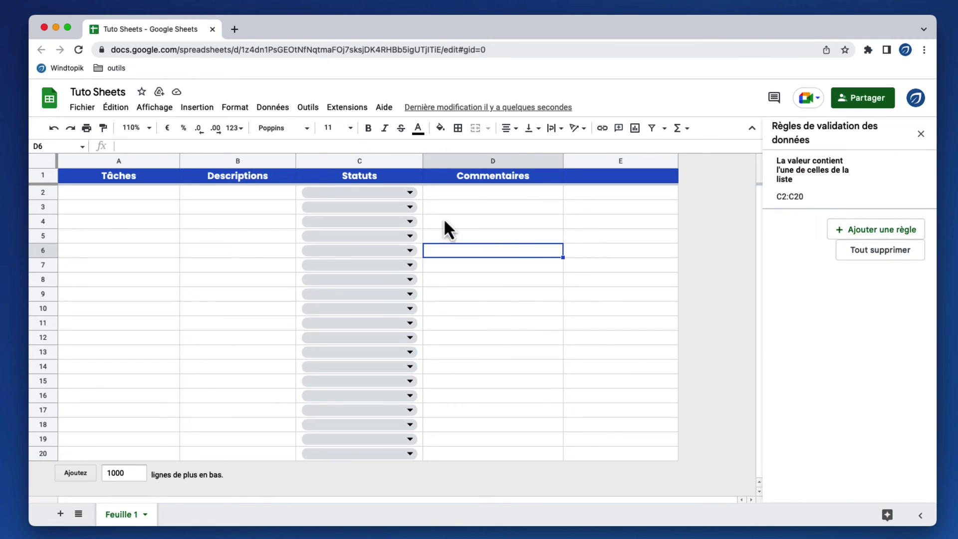
# - Set the status to Non commencé in C2, En cours in C3 and Terminé in C4
pyautogui.click(409, 193)
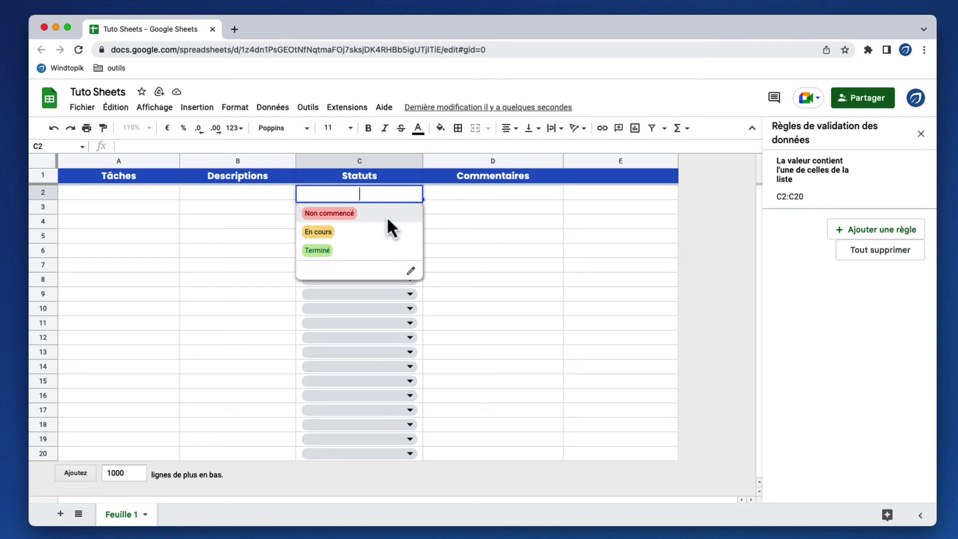
pyautogui.click(388, 214)
pyautogui.click(409, 208)
pyautogui.click(384, 251)
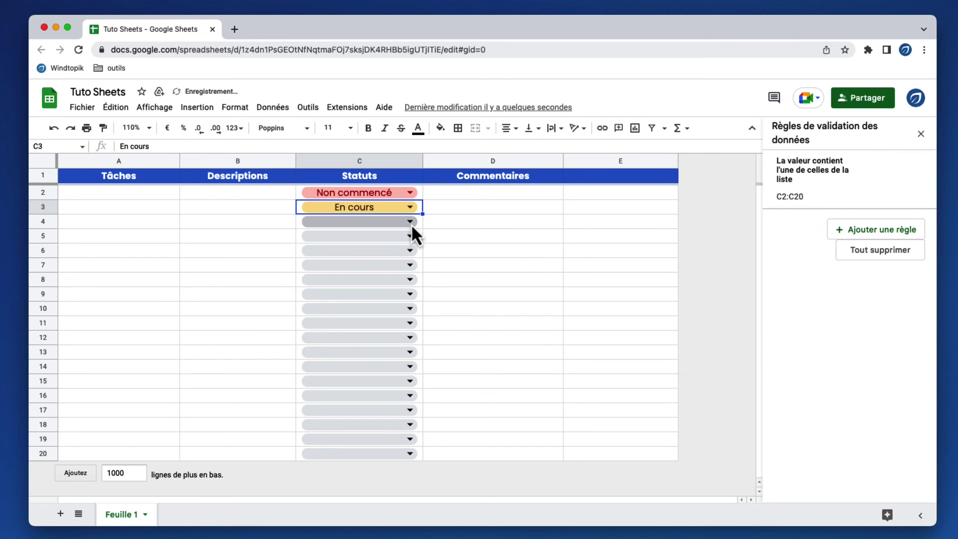
pyautogui.click(410, 222)
pyautogui.click(373, 279)
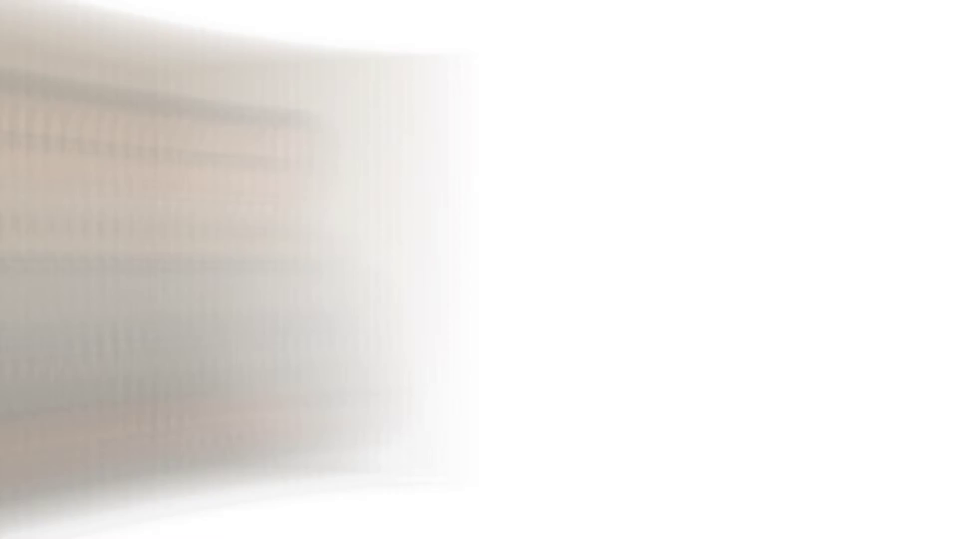